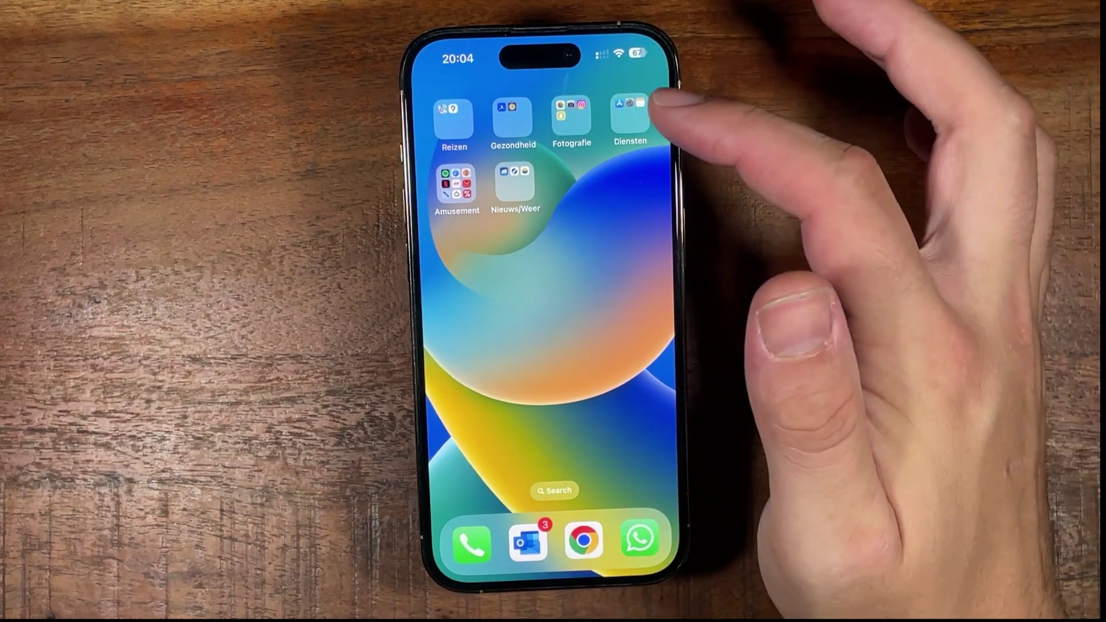
Launch Settings from the Diensten folder and go to General > Software Update.
left_click(630, 114)
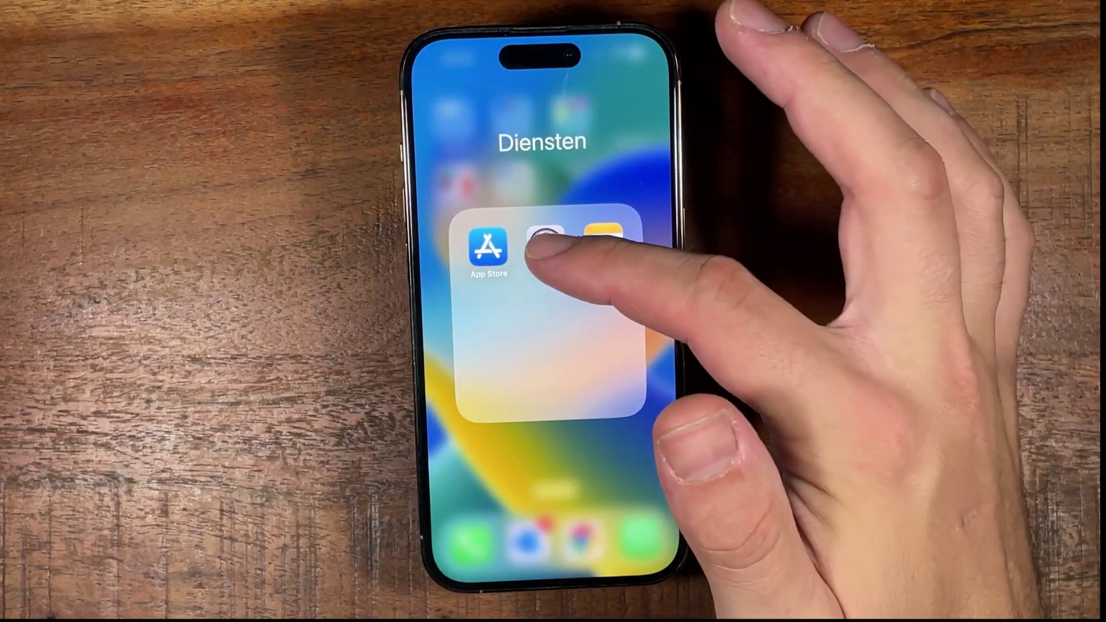
left_click(547, 245)
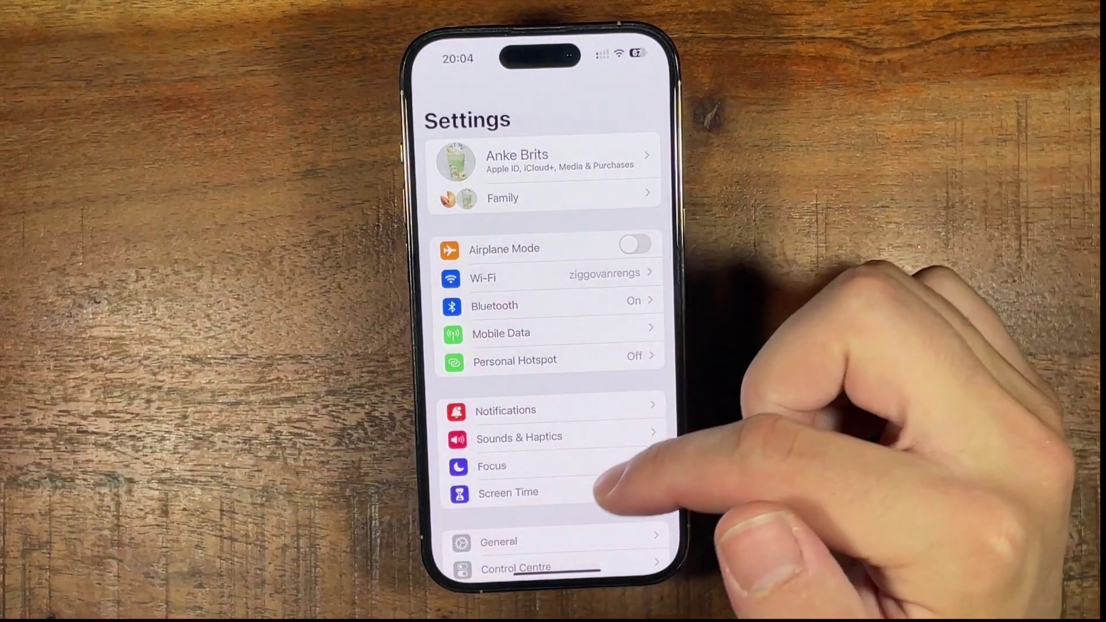
scroll(593, 484, "down", 2)
left_click(553, 470)
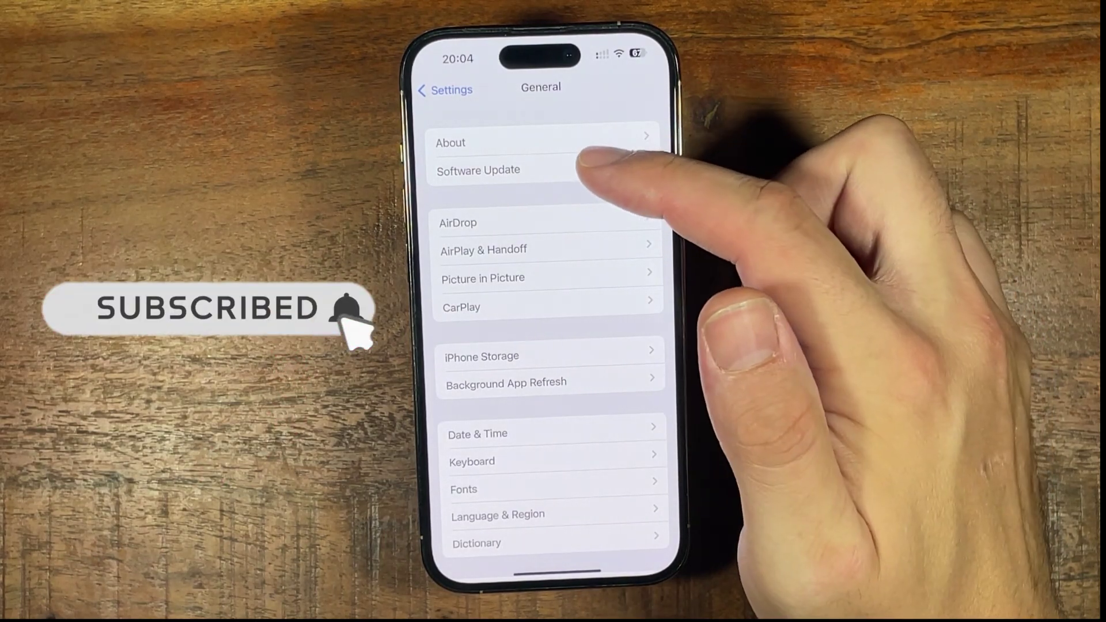
left_click(596, 170)
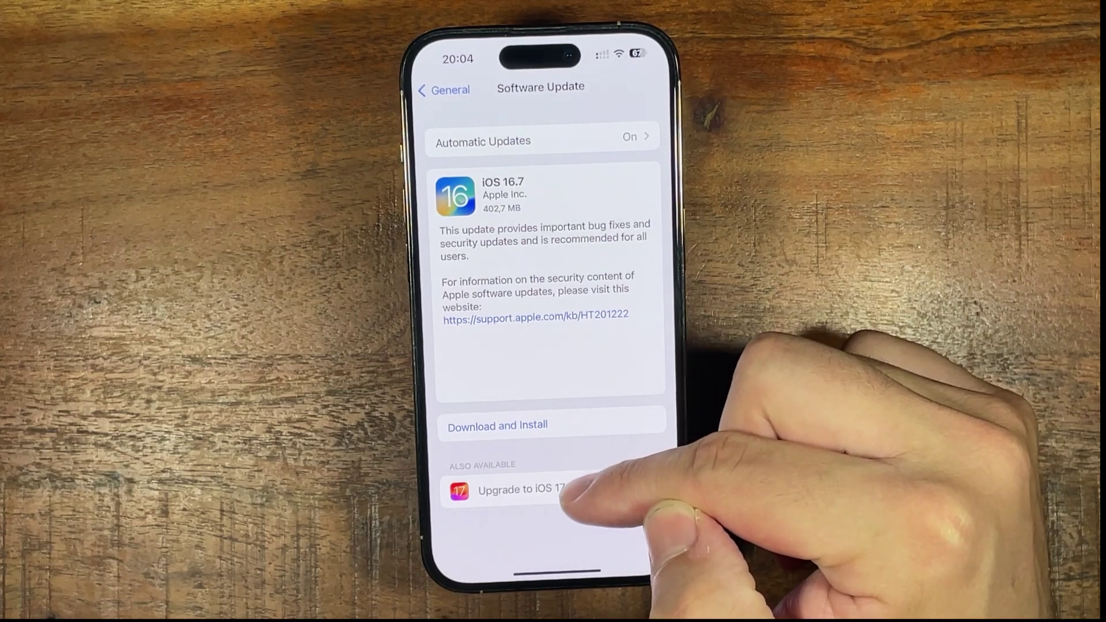
View the iOS 17 upgrade details and start Download and Install for iOS 17.0.1.
left_click(553, 490)
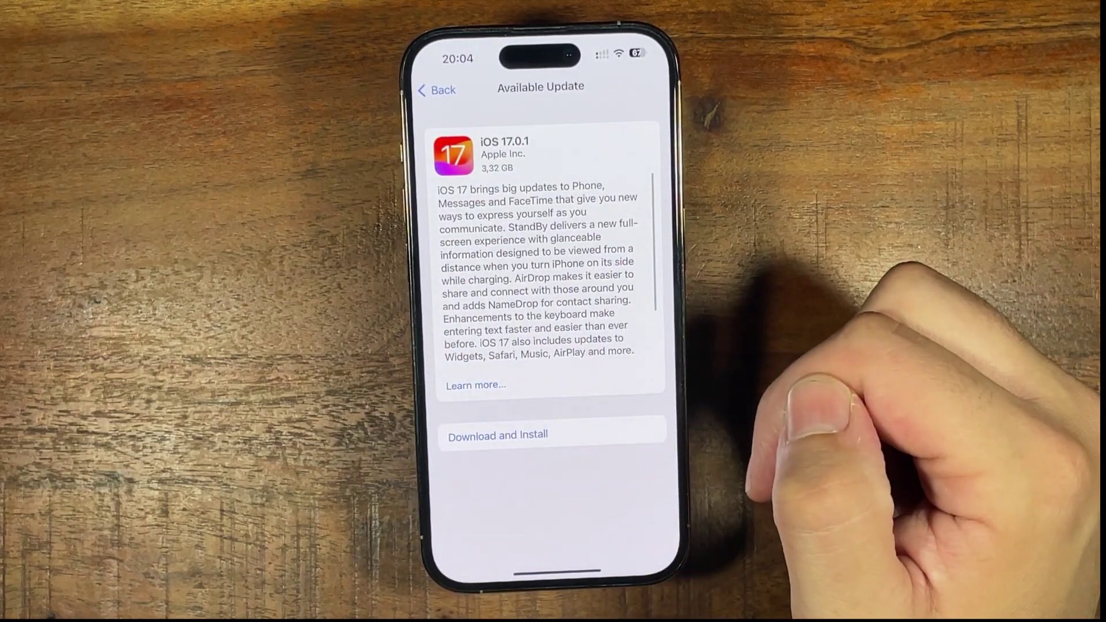
scroll(588, 259, "down", 1)
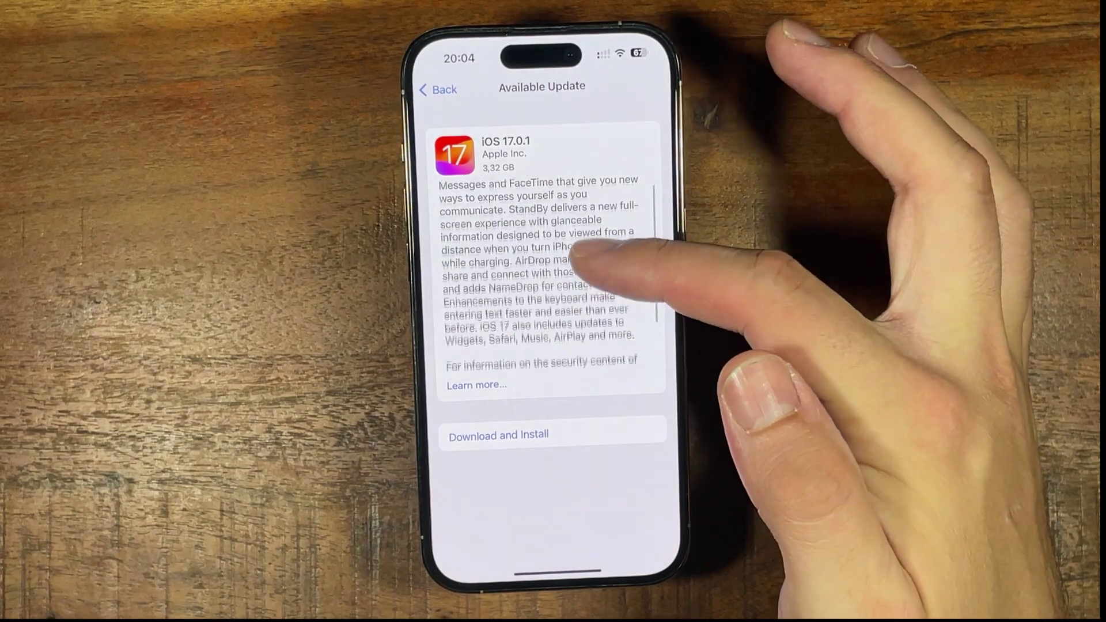
scroll(574, 259, "down", 2)
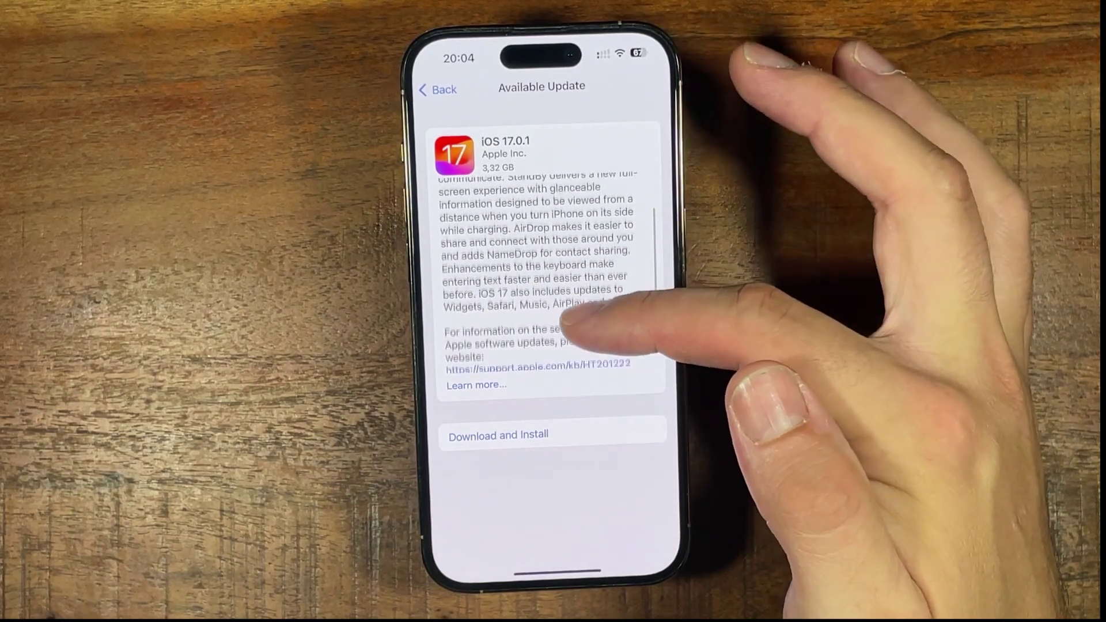
scroll(566, 320, "up", 2)
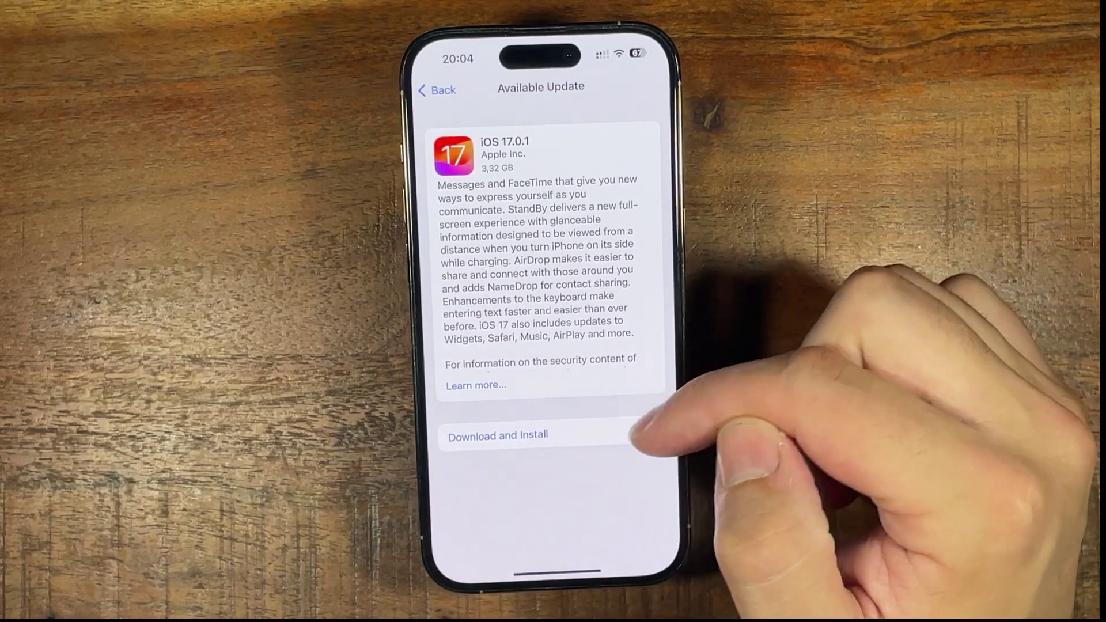
left_click(496, 437)
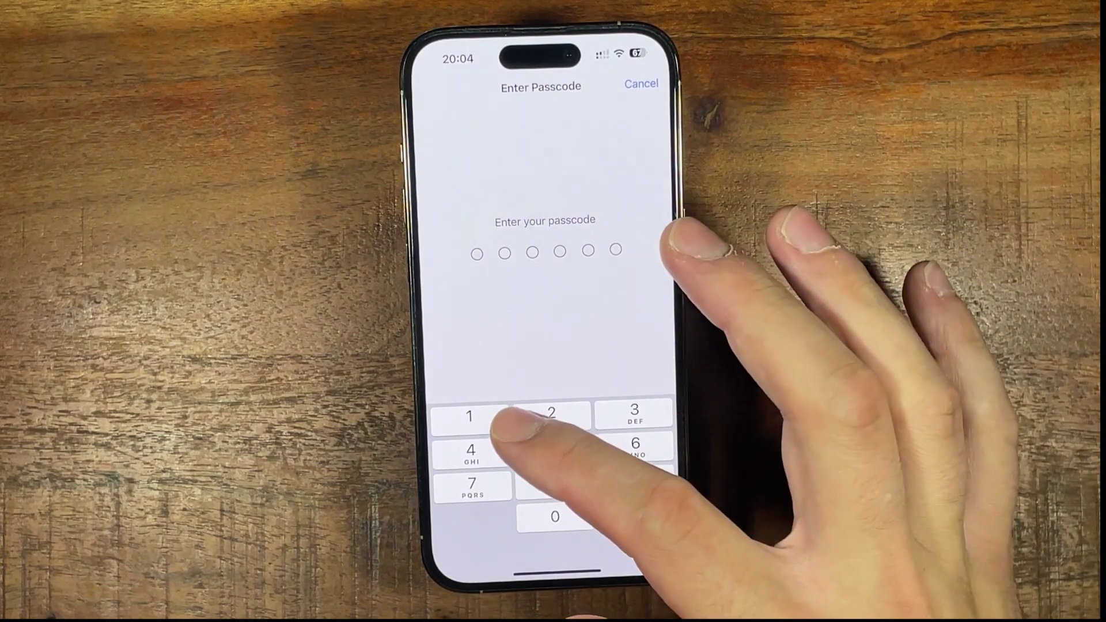
Enter the six-digit passcode to authorise the update.
left_click(552, 447)
left_click(553, 481)
left_click(555, 516)
left_click(471, 451)
left_click(635, 479)
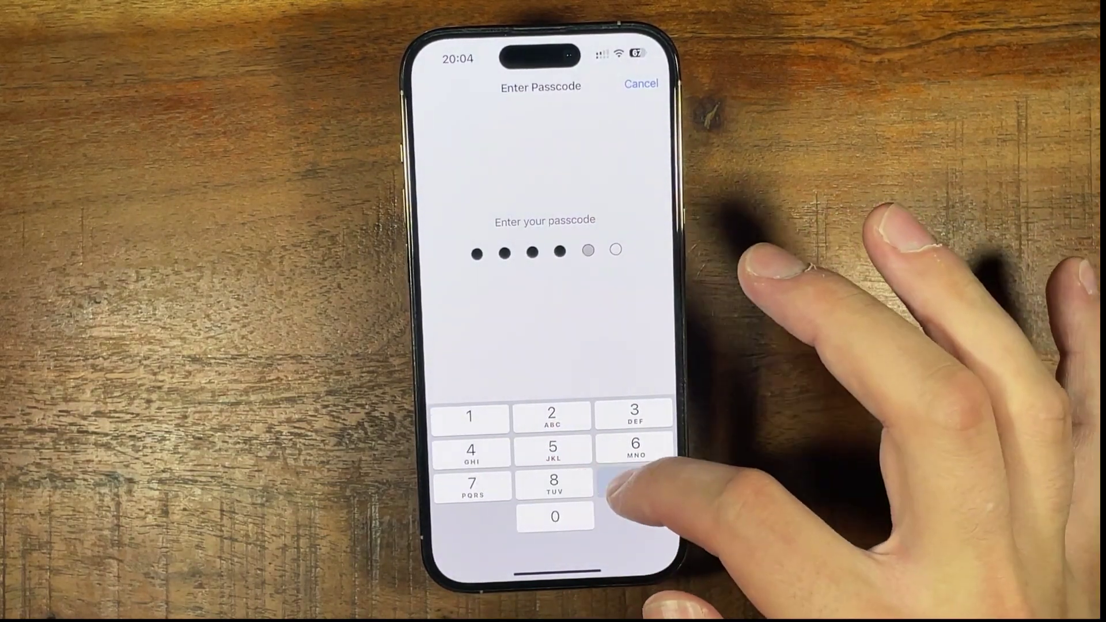
left_click(469, 417)
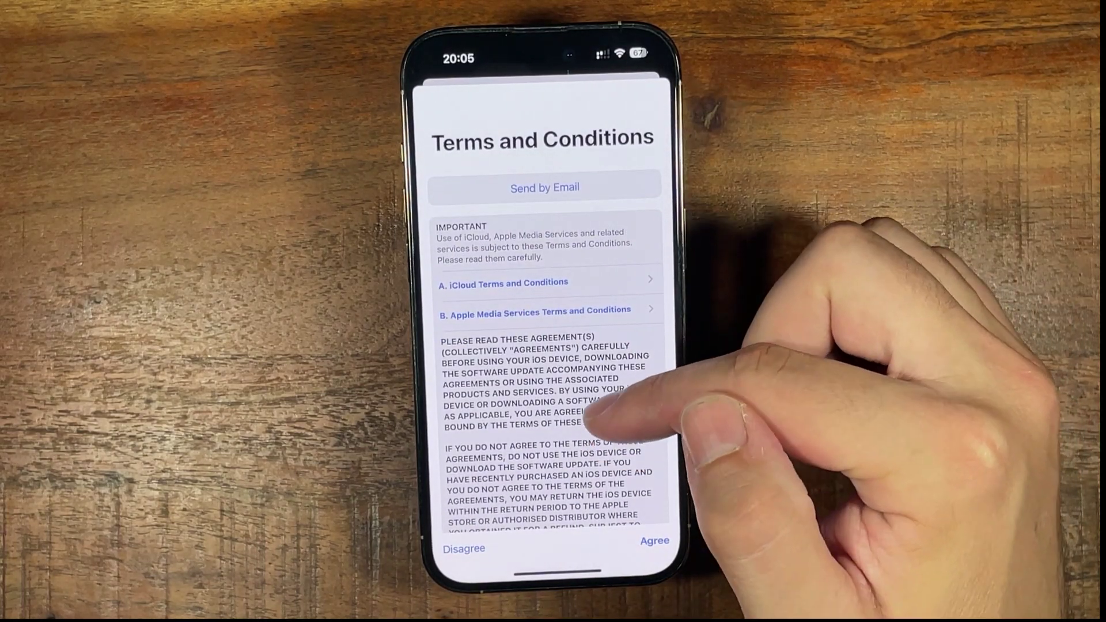
scroll(601, 454, "down", 2)
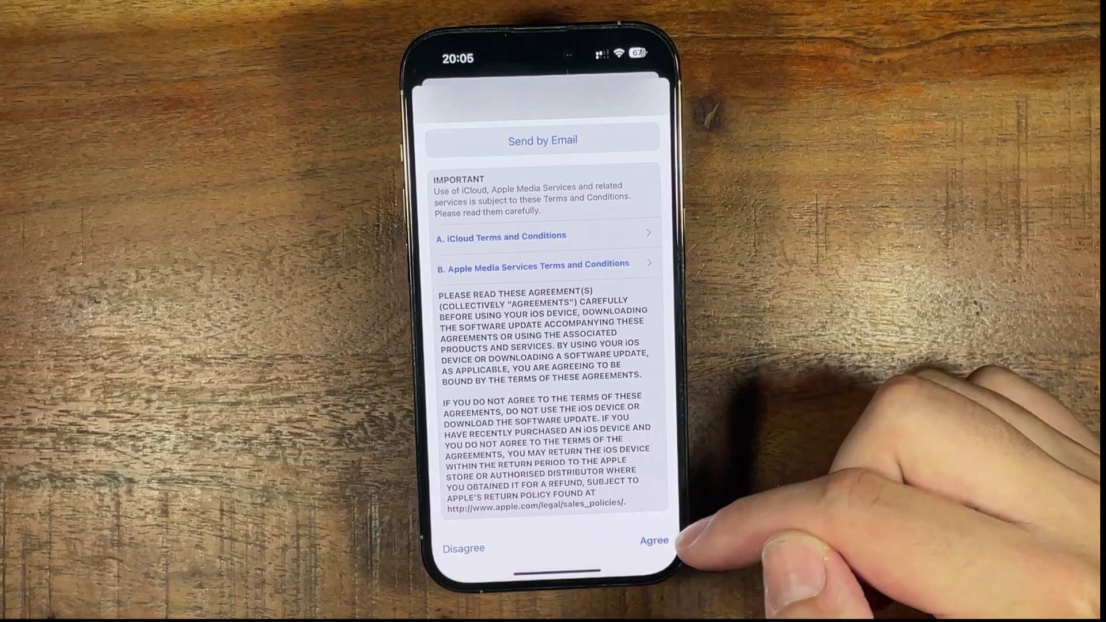
Agree to the Terms and Conditions and confirm, returning to the iOS 17.0.1 update page.
left_click(654, 541)
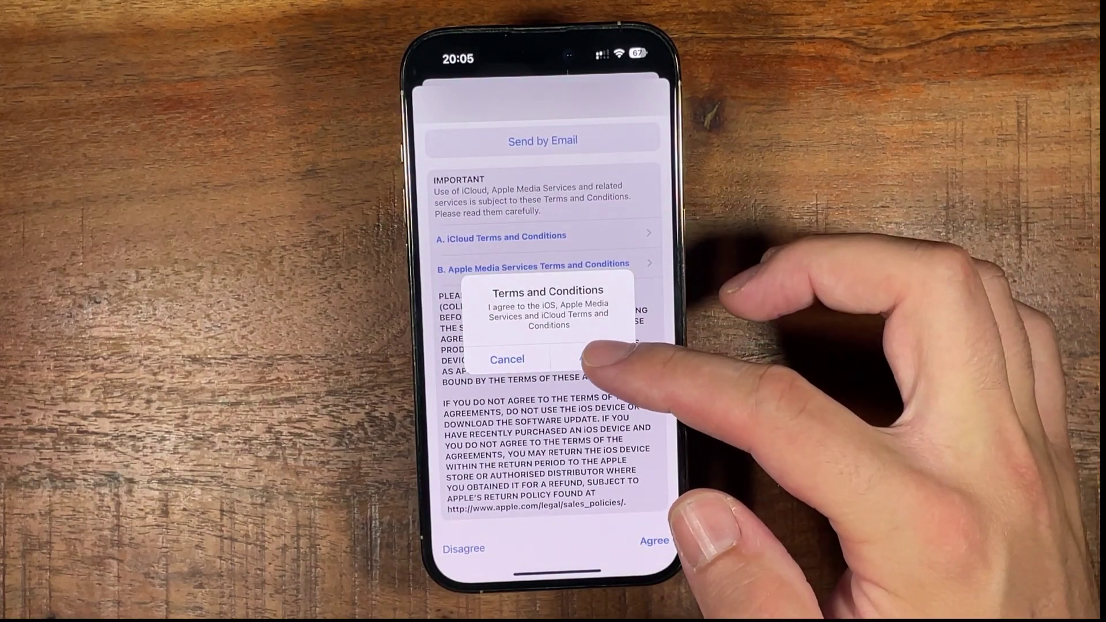
left_click(593, 358)
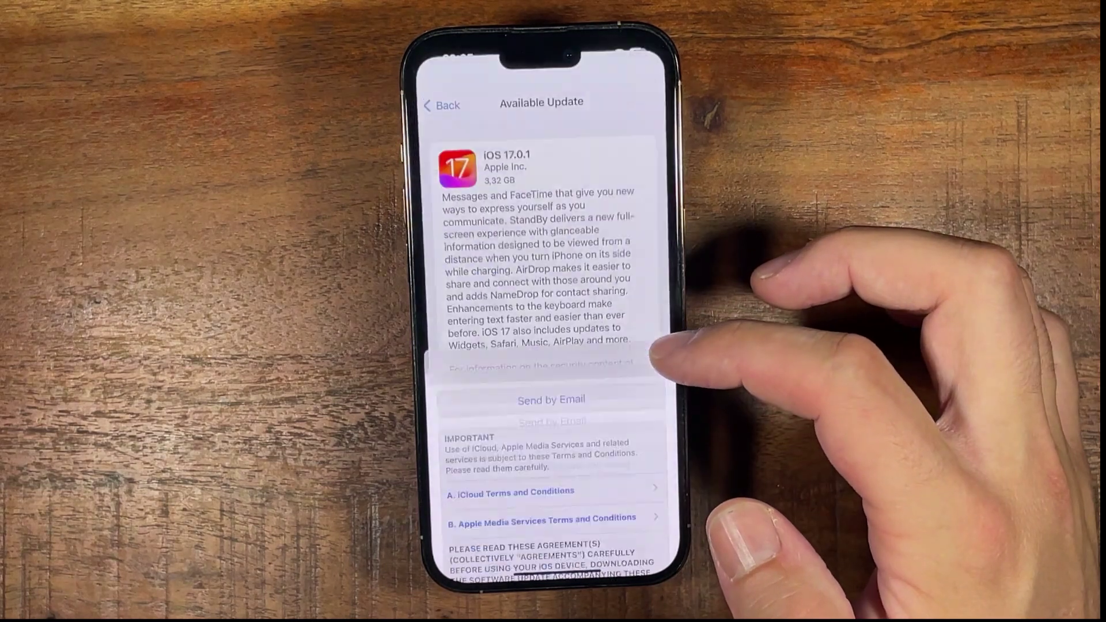